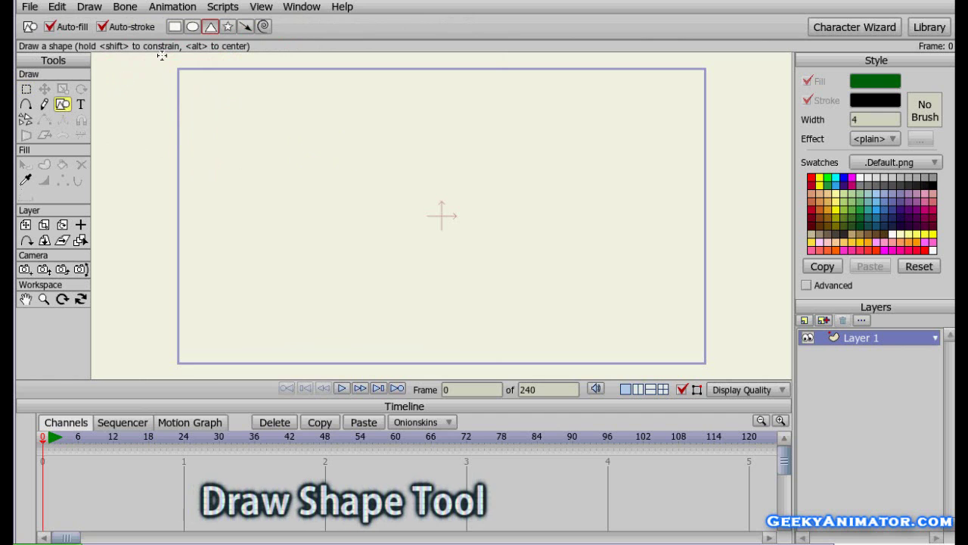
Draw a green, black-outlined oval above and left of the canvas centre, then activate Select Shape
{"action": "left_click", "coordinate": [193, 28]}
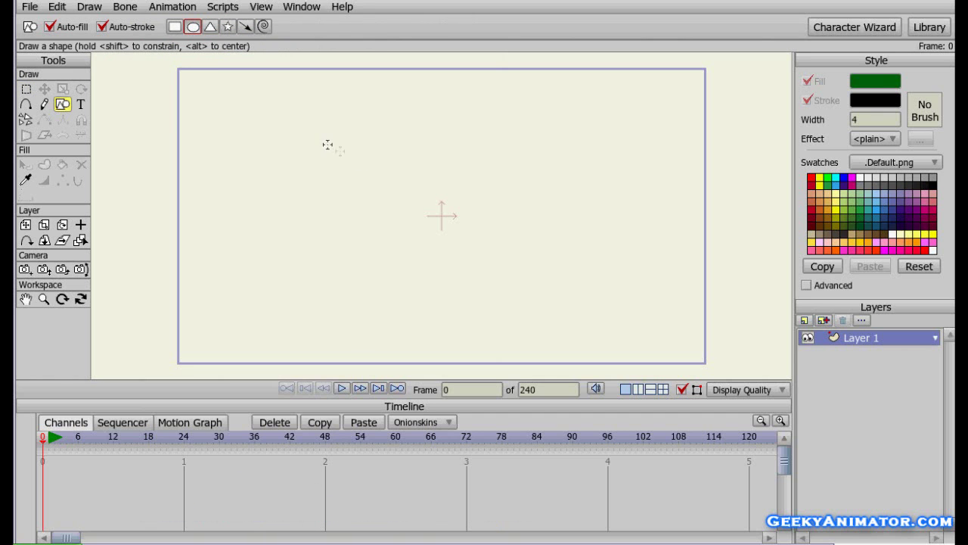
{"action": "left_click_drag", "start_coordinate": [320, 141], "coordinate": [408, 214]}
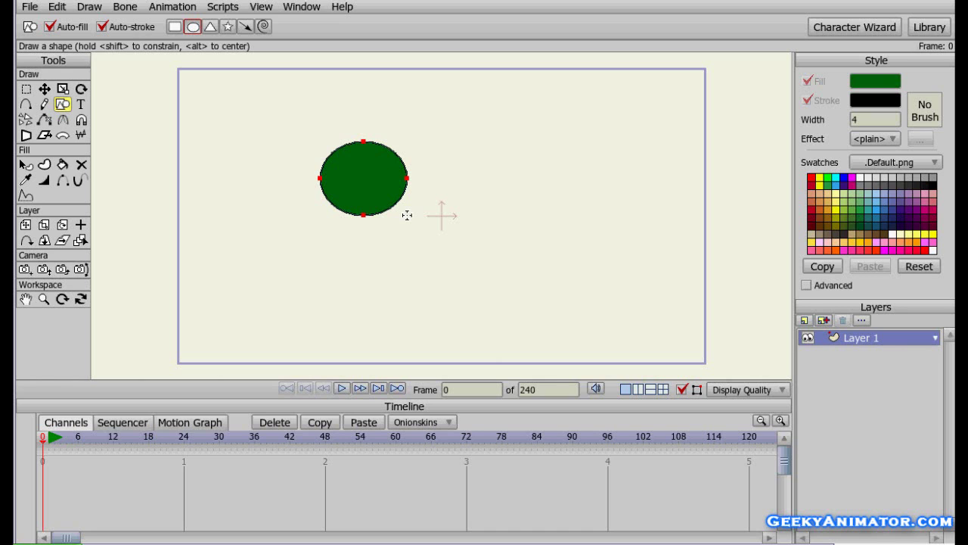
{"action": "left_click", "coordinate": [26, 165]}
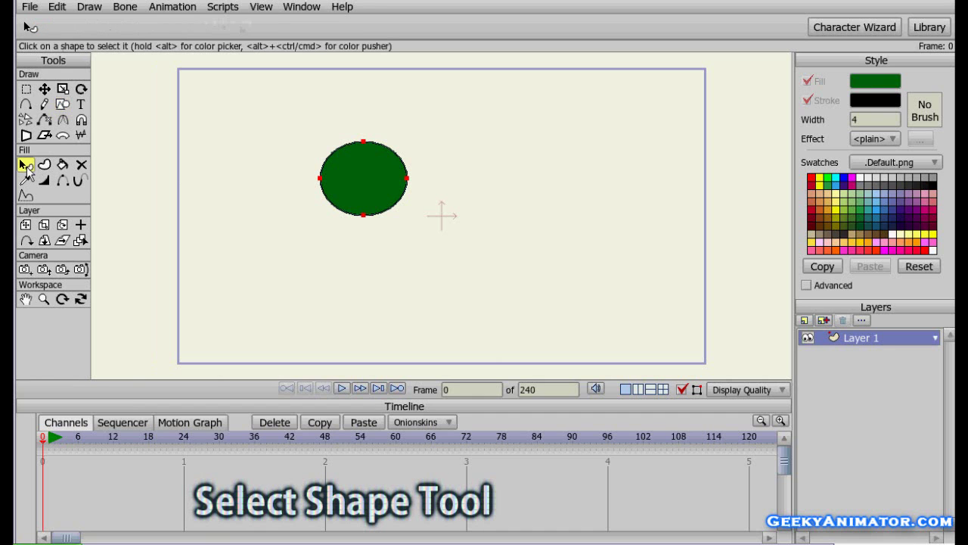
Select the ellipse and change its fill from green to a bright blue, then deselect it
{"action": "left_click", "coordinate": [360, 170]}
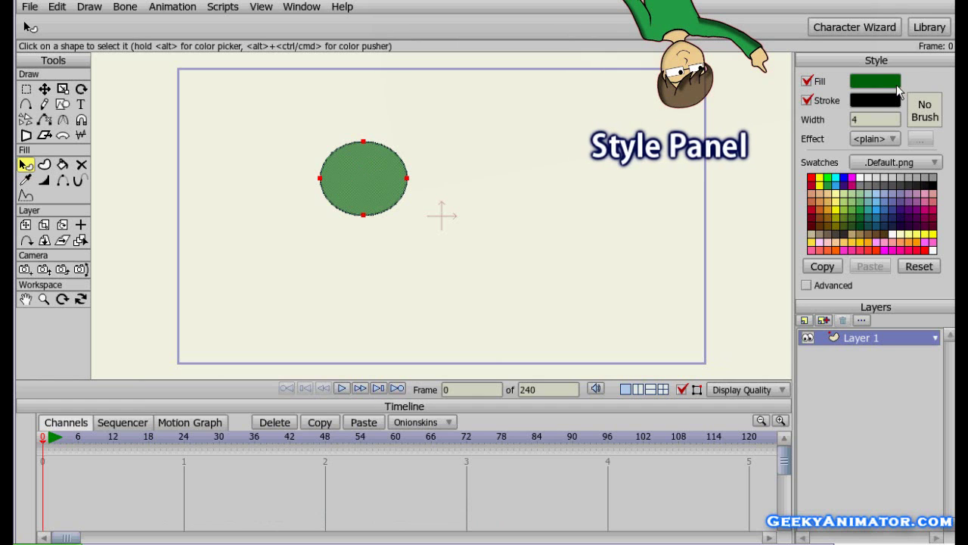
{"action": "left_click", "coordinate": [895, 82]}
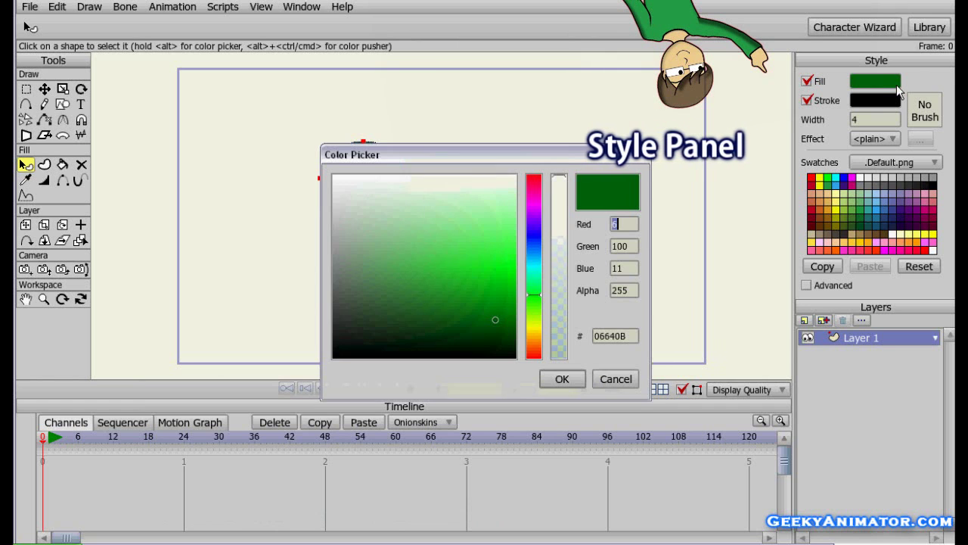
{"action": "left_click", "coordinate": [534, 240]}
{"action": "left_click_drag", "start_coordinate": [496, 324], "coordinate": [451, 282]}
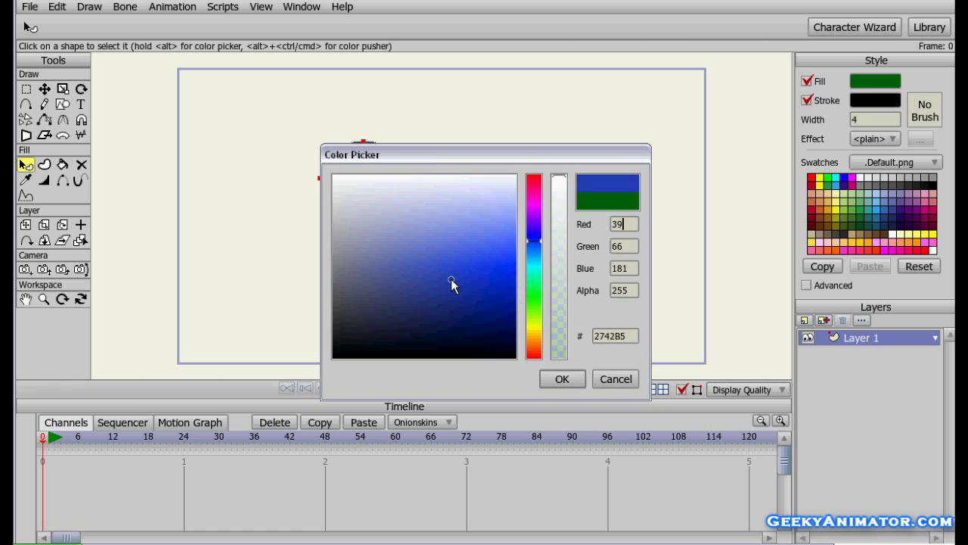
{"action": "left_click", "coordinate": [561, 379]}
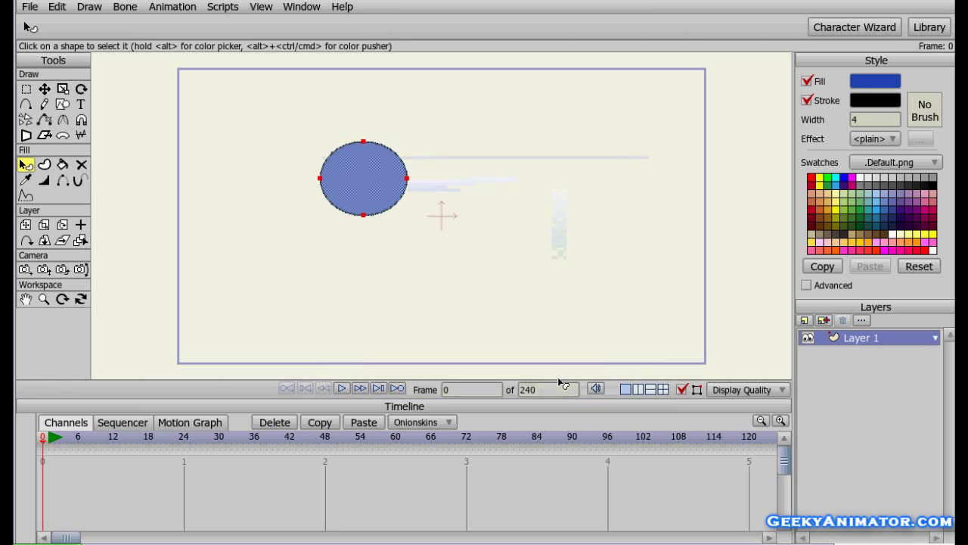
{"action": "left_click", "coordinate": [558, 240]}
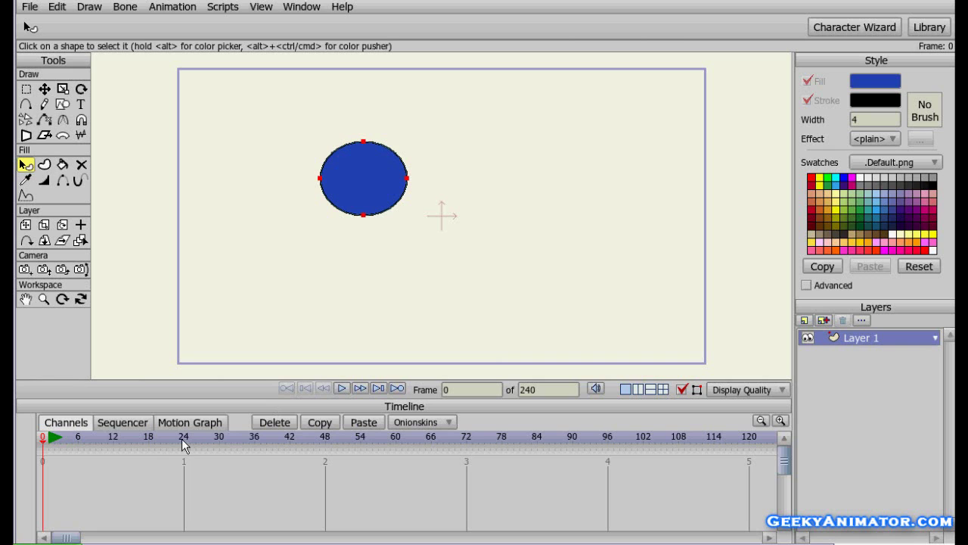
Move the playhead to frame 12 on the timeline
{"action": "left_click", "coordinate": [114, 439]}
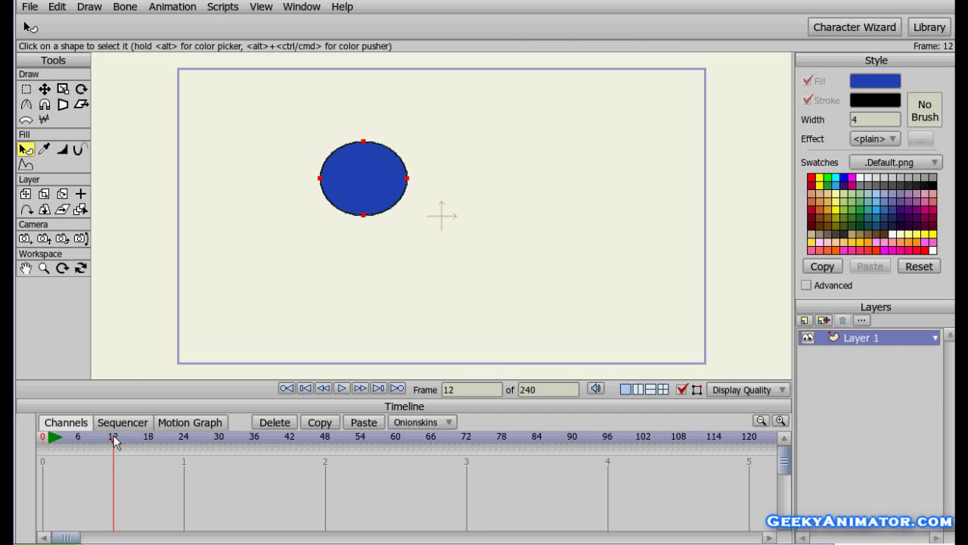
With Translate Points, drag the ellipse down toward the canvas bottom at frame 12, keying it there
{"action": "left_click", "coordinate": [44, 89]}
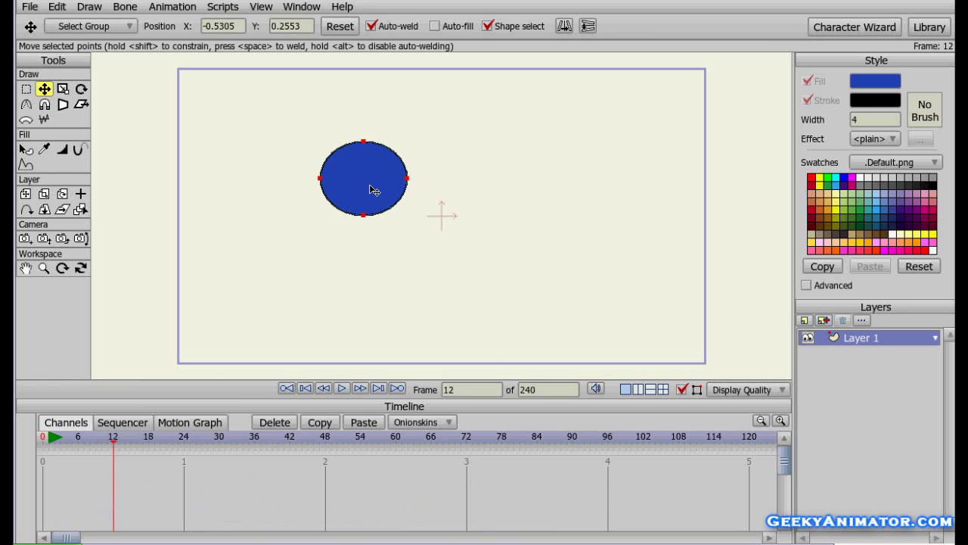
{"action": "left_click_drag", "start_coordinate": [374, 190], "coordinate": [374, 282]}
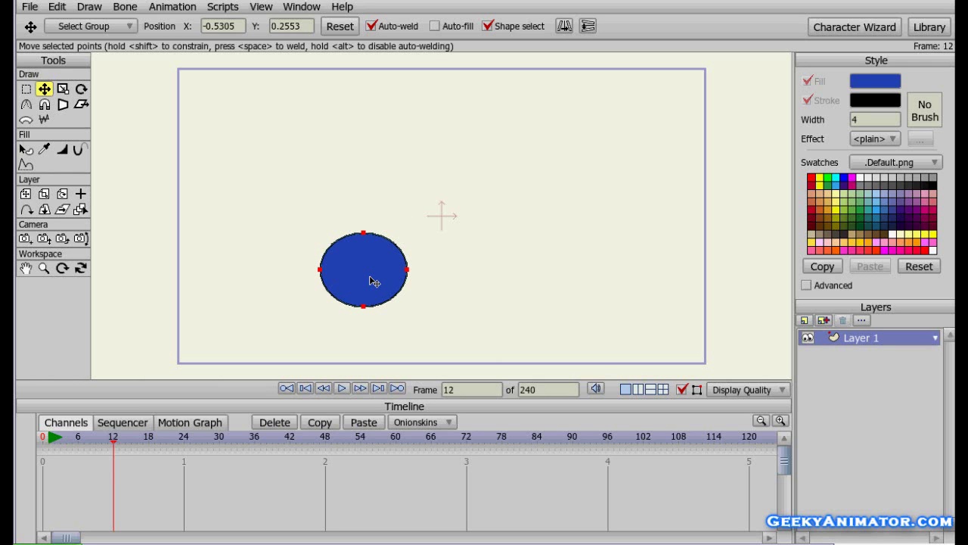
{"action": "left_click_drag", "start_coordinate": [374, 282], "coordinate": [374, 282]}
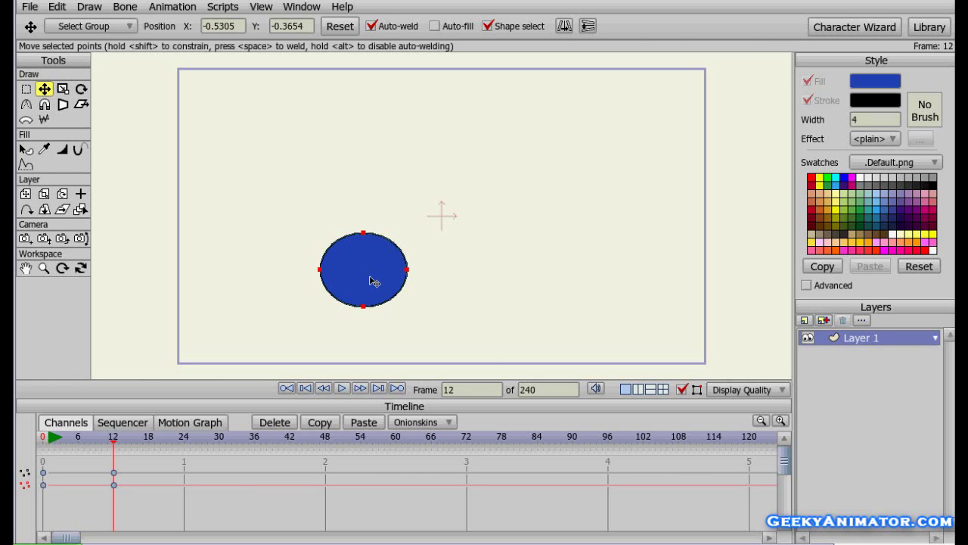
{"action": "left_click", "coordinate": [114, 488]}
{"action": "left_click", "coordinate": [248, 307]}
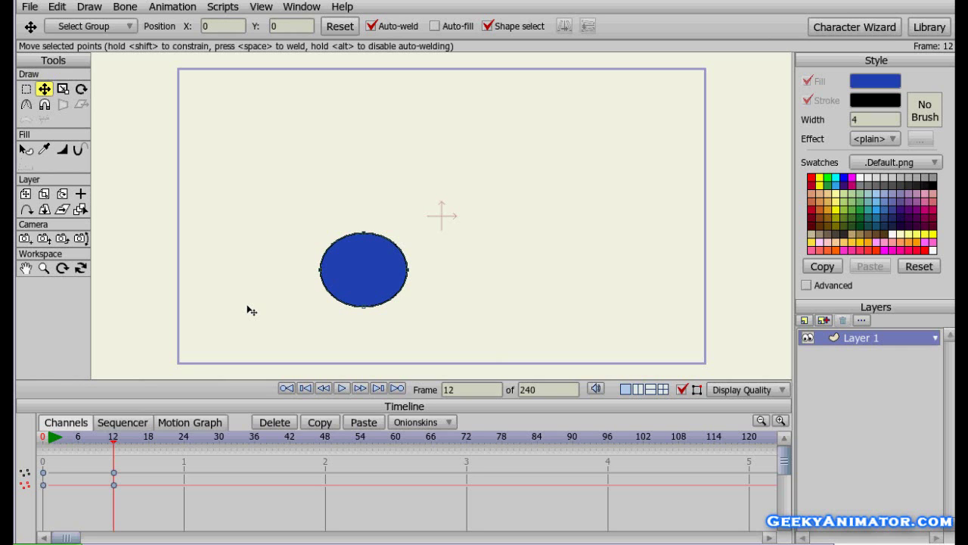
Scrub from frame 0 to 12 to preview the drop, then move to frame 24
{"action": "left_click", "coordinate": [42, 438]}
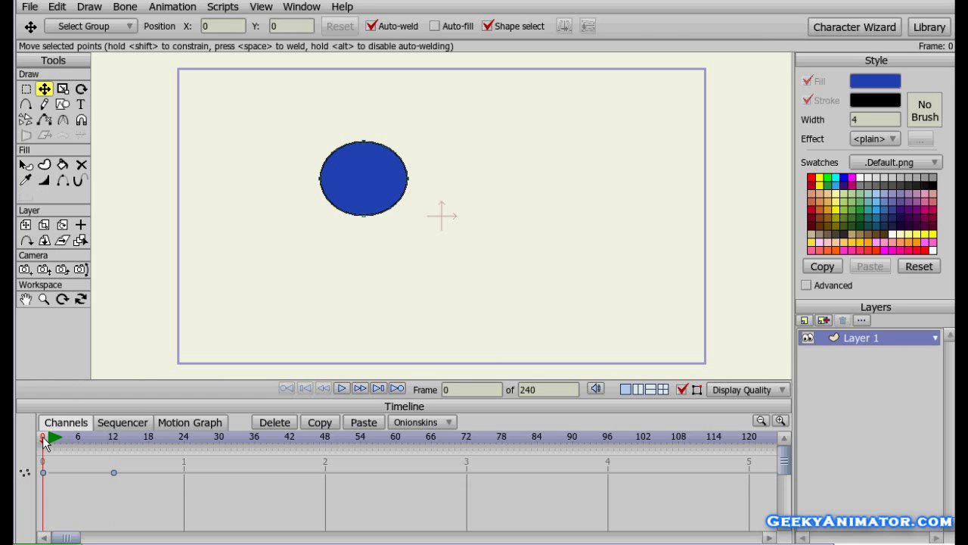
{"action": "mouse_move", "coordinate": [44, 439]}
{"action": "left_mouse_down"}
{"action": "mouse_move", "coordinate": [114, 437]}
{"action": "mouse_move", "coordinate": [46, 440]}
{"action": "mouse_move", "coordinate": [112, 445]}
{"action": "mouse_move", "coordinate": [43, 446]}
{"action": "mouse_move", "coordinate": [114, 449]}
{"action": "left_mouse_up"}
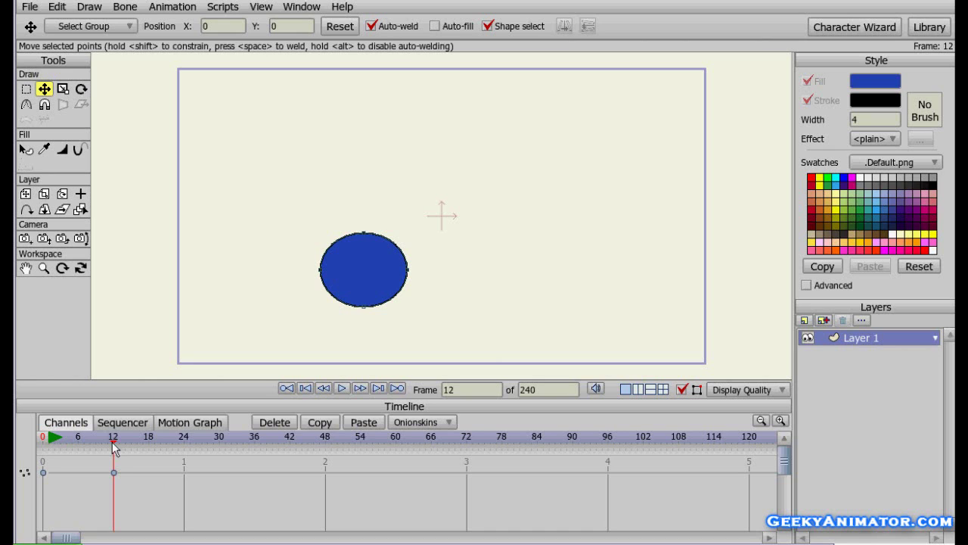
{"action": "left_click", "coordinate": [185, 444]}
At frame 24, drag the ellipse's points back up near the starting height, then select the frame 0 keyframe
{"action": "left_click", "coordinate": [360, 265]}
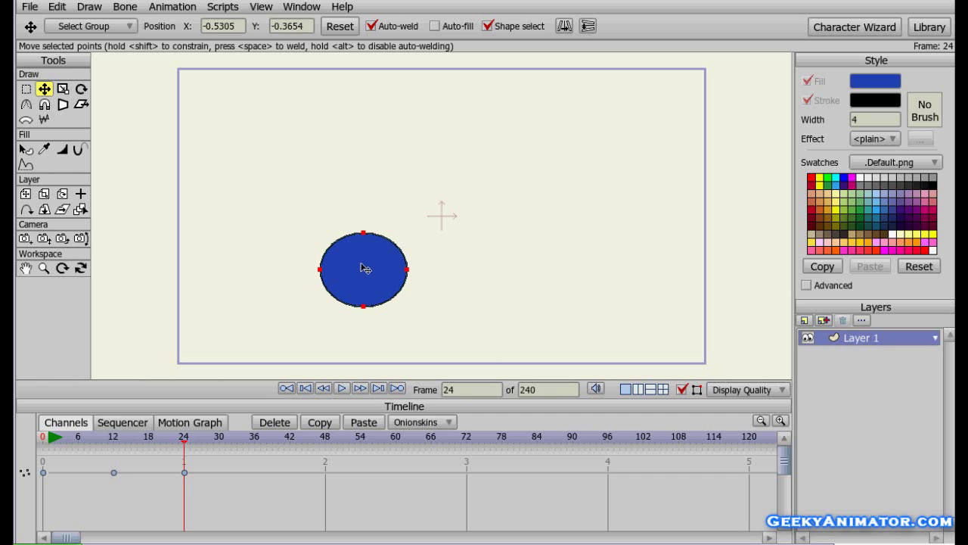
{"action": "left_click_drag", "start_coordinate": [365, 269], "coordinate": [367, 203]}
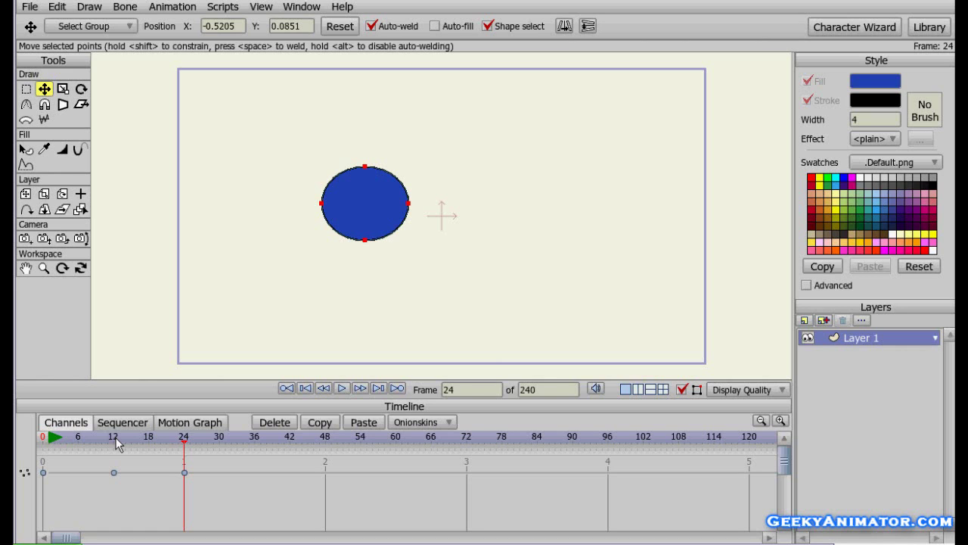
{"action": "left_click", "coordinate": [43, 473]}
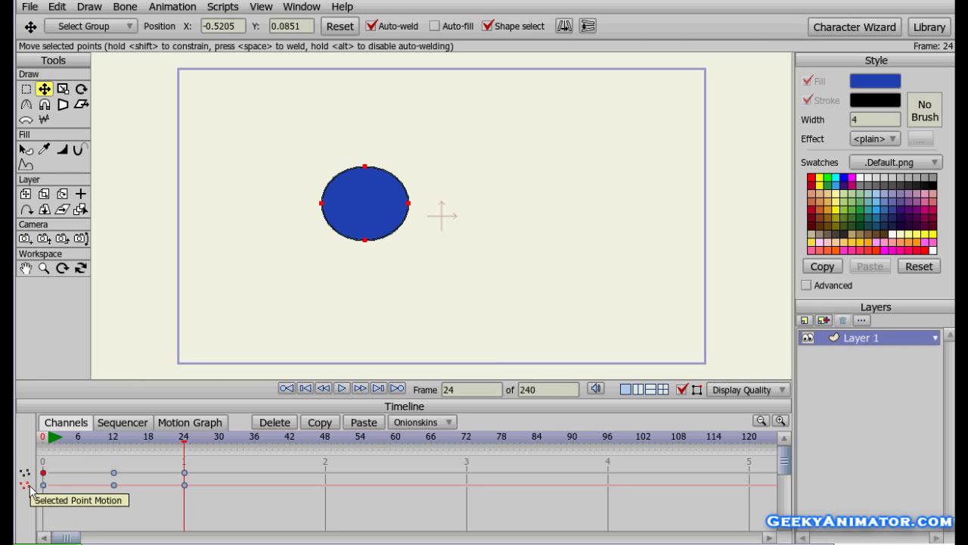
{"action": "left_click", "coordinate": [260, 241]}
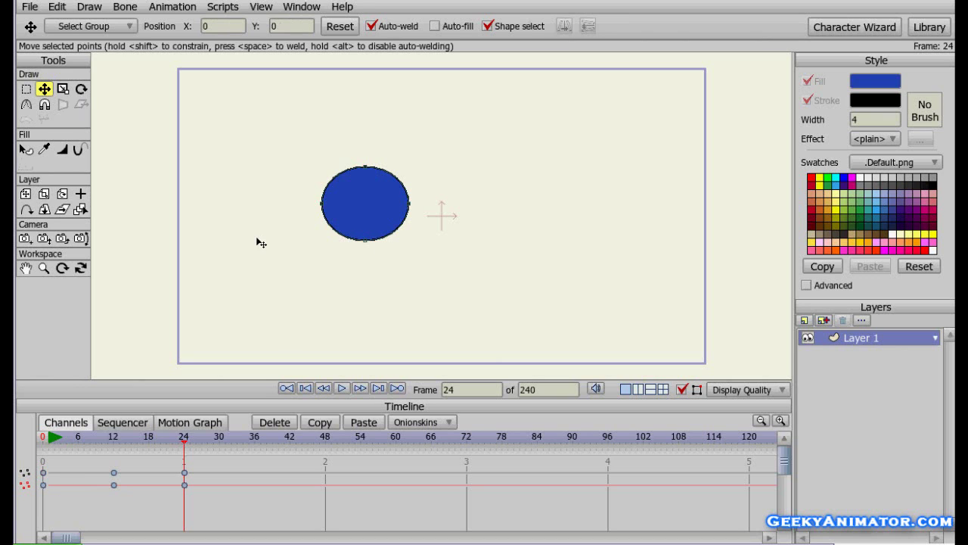
{"action": "left_click", "coordinate": [44, 473]}
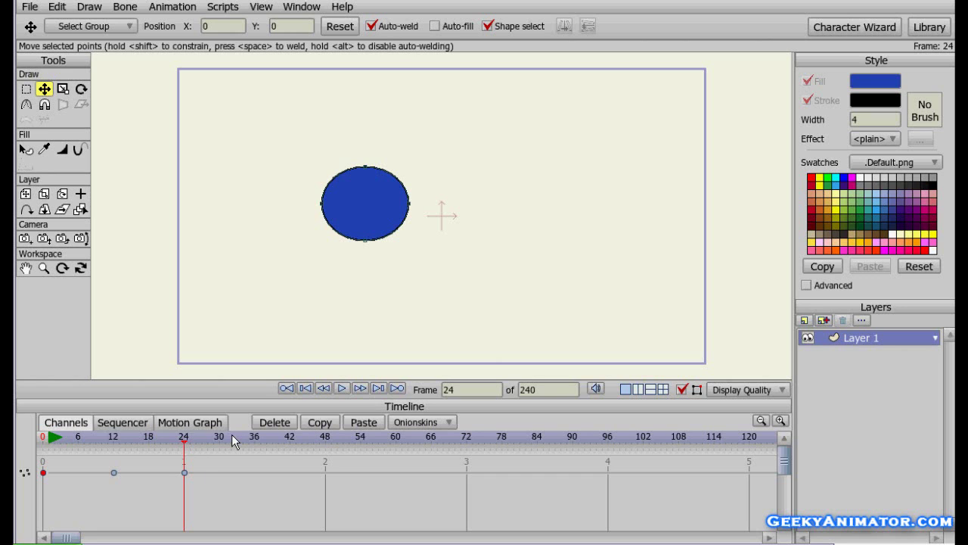
Paste the frame-0 keyframe at frame 24, scrub to preview the bounce, and stop at frame 18
{"action": "left_click", "coordinate": [374, 427]}
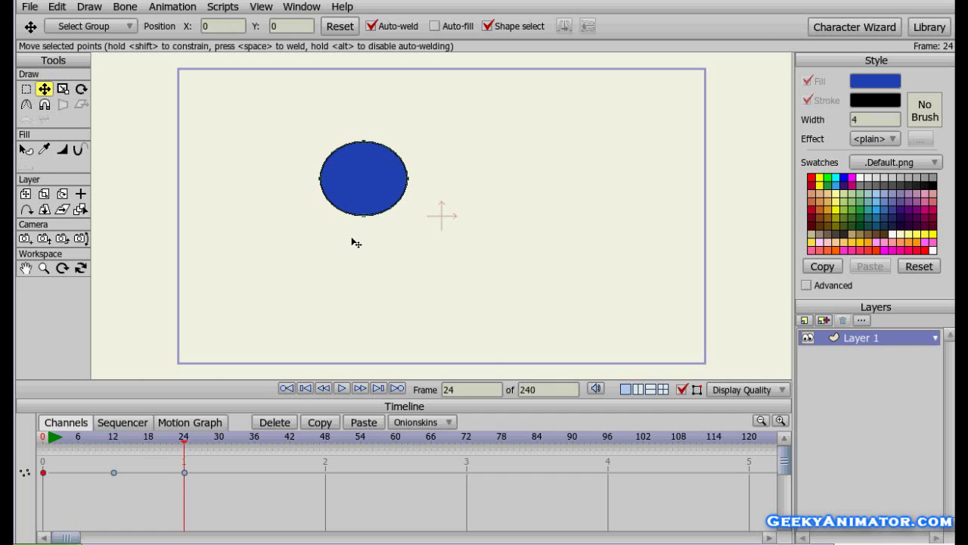
{"action": "left_click", "coordinate": [45, 436]}
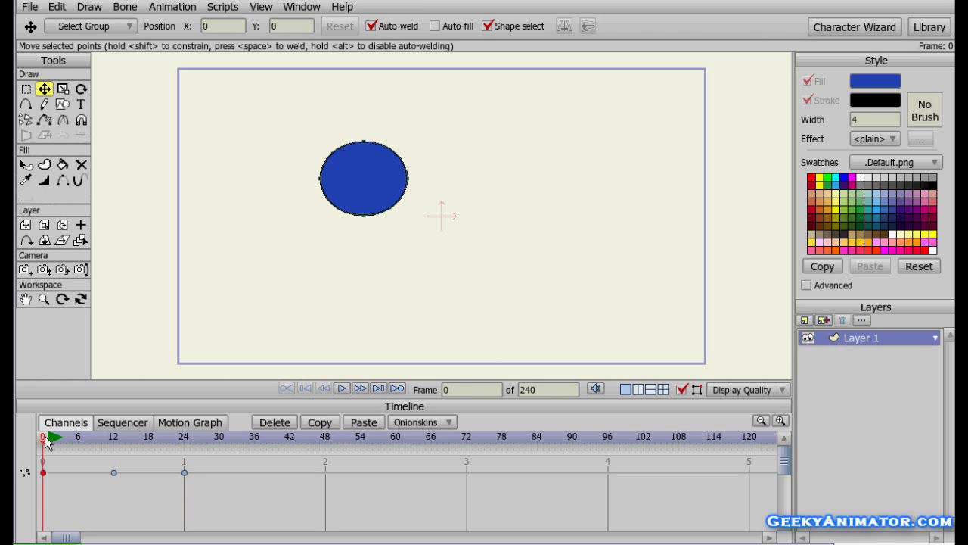
{"action": "mouse_move", "coordinate": [47, 443]}
{"action": "left_mouse_down"}
{"action": "mouse_move", "coordinate": [184, 453]}
{"action": "mouse_move", "coordinate": [31, 452]}
{"action": "mouse_move", "coordinate": [187, 463]}
{"action": "mouse_move", "coordinate": [43, 448]}
{"action": "mouse_move", "coordinate": [189, 446]}
{"action": "mouse_move", "coordinate": [43, 447]}
{"action": "left_mouse_up"}
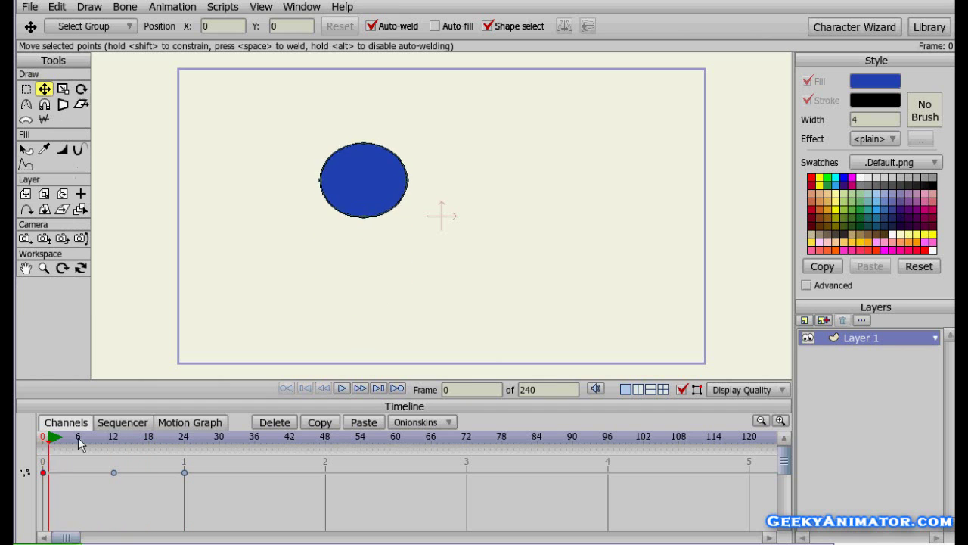
{"action": "left_click", "coordinate": [114, 444]}
{"action": "left_click_drag", "start_coordinate": [115, 445], "coordinate": [185, 452]}
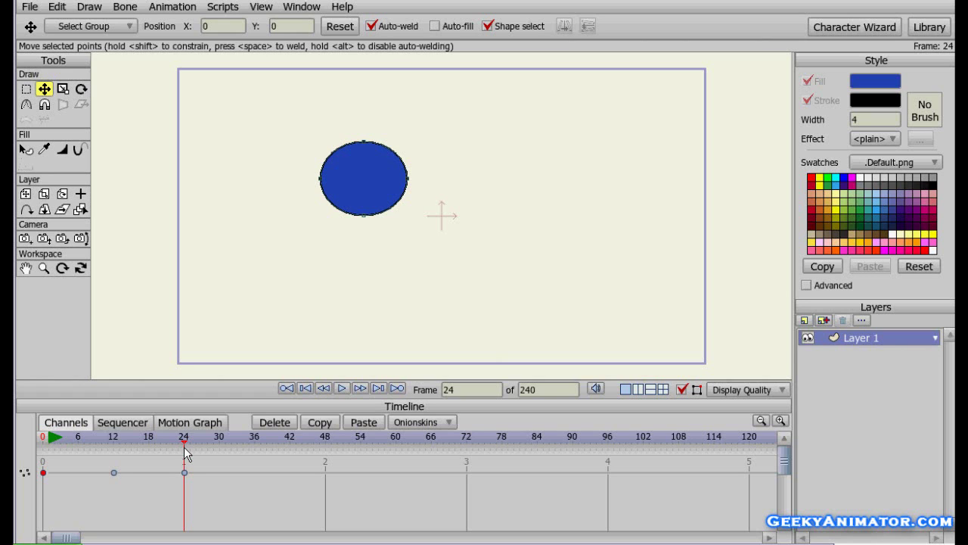
{"action": "left_click_drag", "start_coordinate": [186, 446], "coordinate": [117, 441]}
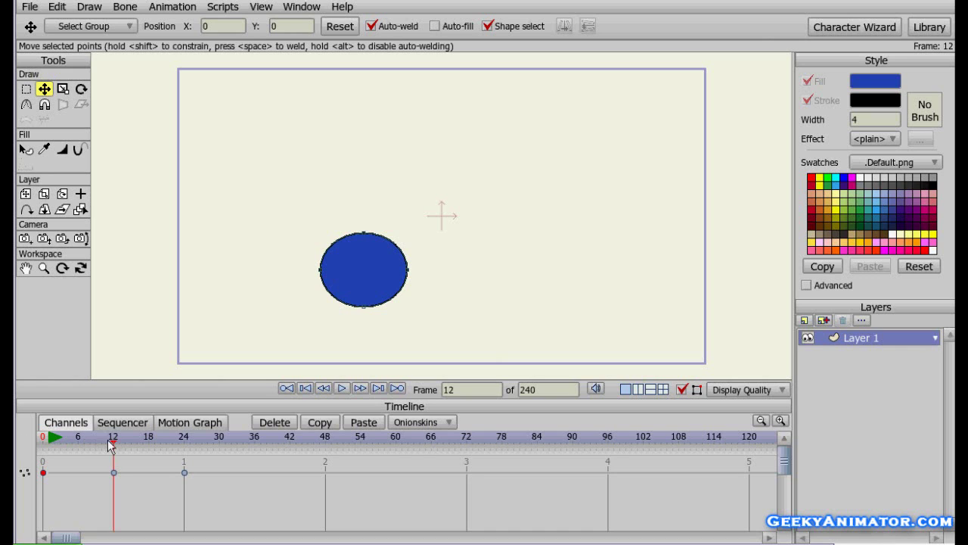
{"action": "left_click", "coordinate": [149, 439]}
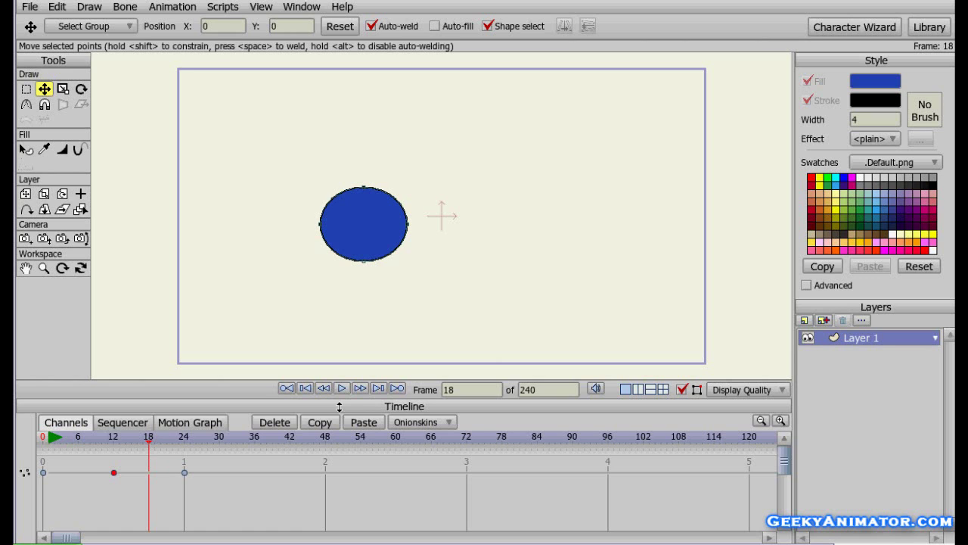
Paste the frame-12 low-position keyframe at frame 18
{"action": "left_click", "coordinate": [365, 424]}
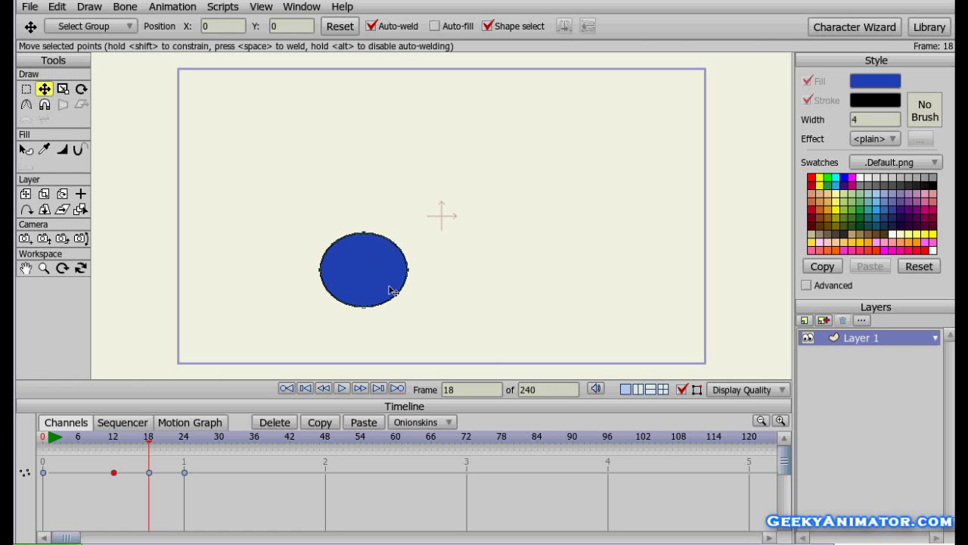
Flatten the ellipse at frame 18 by dragging its top, left and right points downward
{"action": "left_click", "coordinate": [364, 234]}
{"action": "left_click_drag", "start_coordinate": [369, 239], "coordinate": [413, 277]}
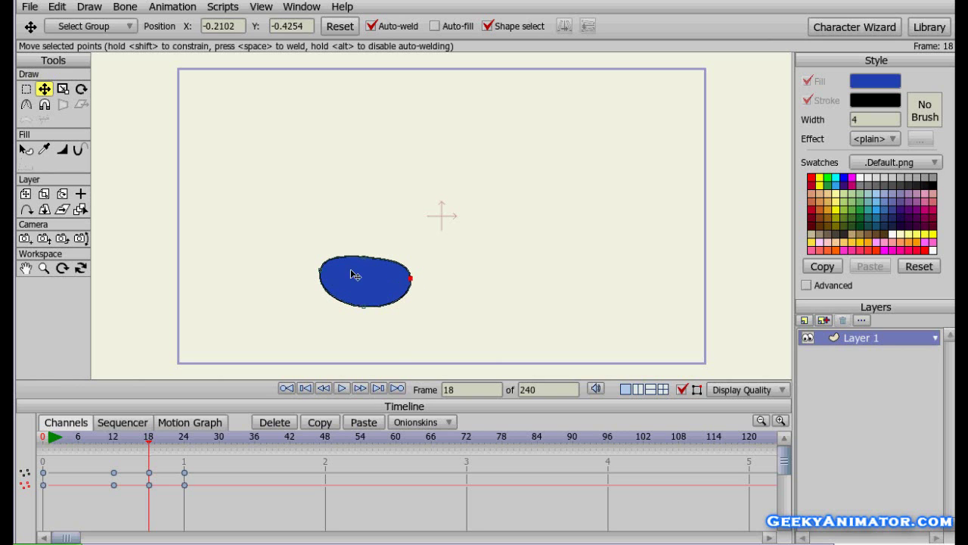
{"action": "left_click", "coordinate": [321, 270]}
{"action": "left_click_drag", "start_coordinate": [322, 271], "coordinate": [322, 286]}
{"action": "left_click", "coordinate": [412, 280]}
{"action": "left_click_drag", "start_coordinate": [412, 279], "coordinate": [412, 284]}
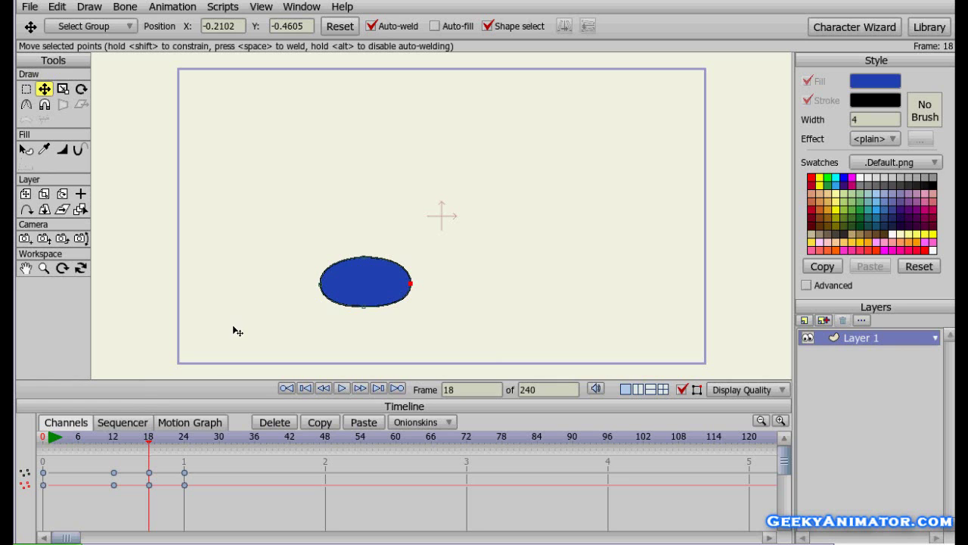
Scrub from frame 0 through 12, 18 and 24 to preview the squash
{"action": "left_click", "coordinate": [44, 442]}
{"action": "left_click_drag", "start_coordinate": [43, 445], "coordinate": [115, 450]}
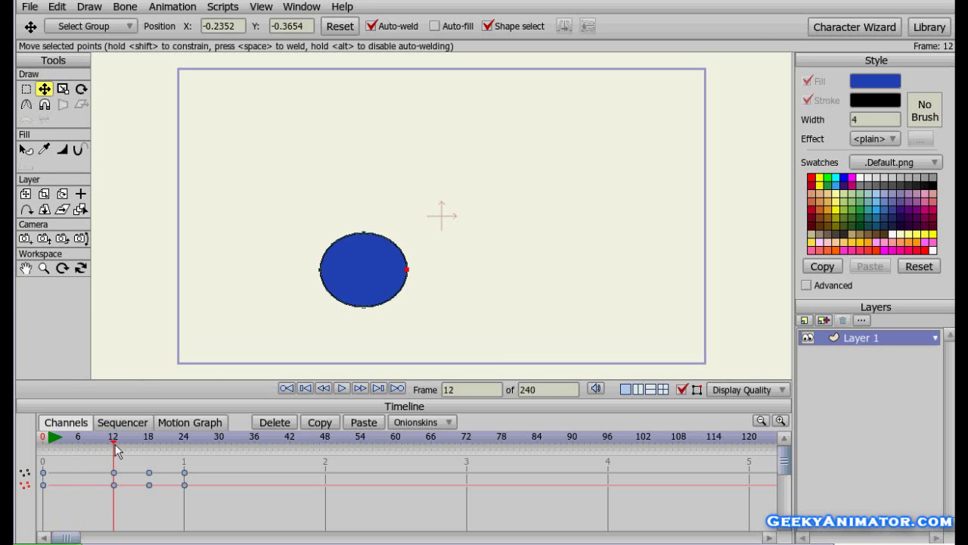
{"action": "left_click_drag", "start_coordinate": [115, 450], "coordinate": [150, 450]}
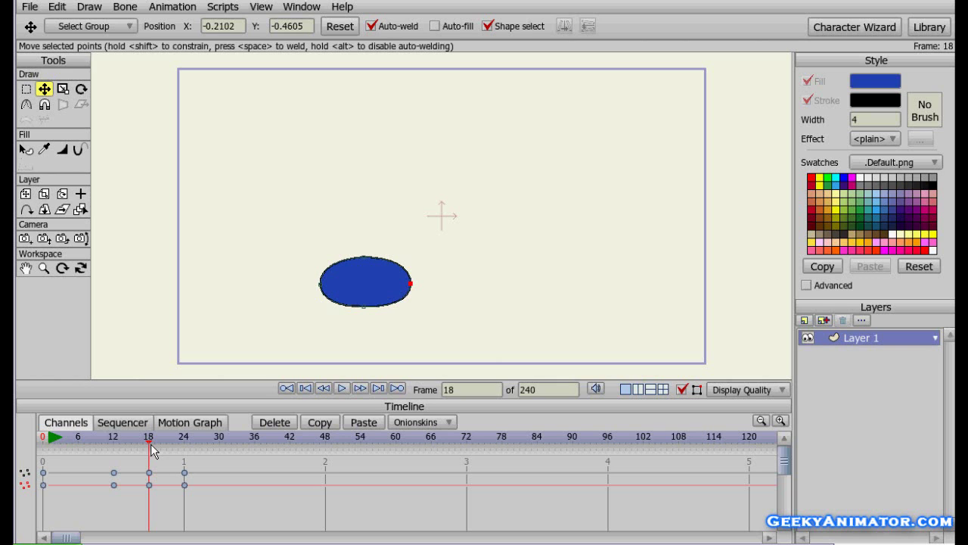
{"action": "mouse_move", "coordinate": [151, 451]}
{"action": "left_mouse_down"}
{"action": "mouse_move", "coordinate": [186, 453]}
{"action": "mouse_move", "coordinate": [149, 455]}
{"action": "left_mouse_up"}
{"action": "left_click", "coordinate": [230, 331]}
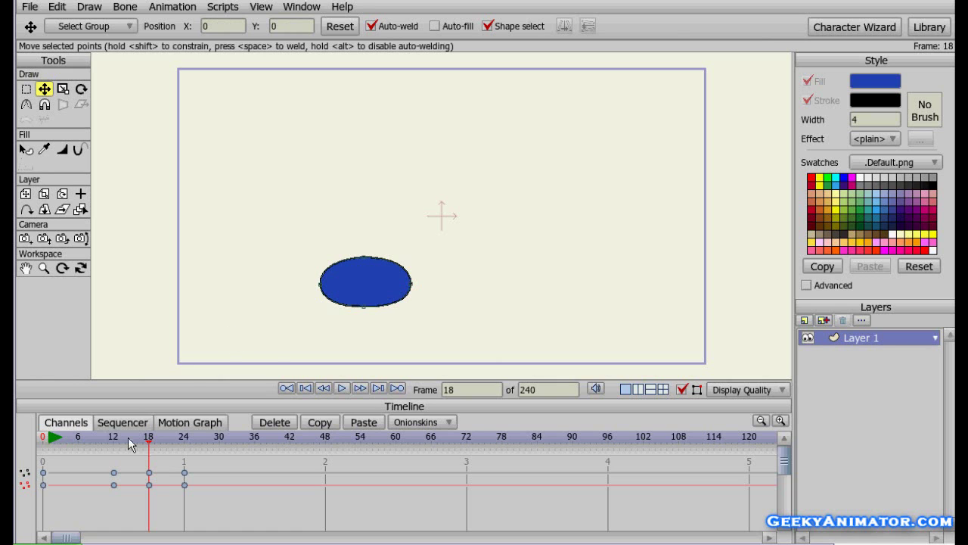
{"action": "left_click", "coordinate": [185, 439]}
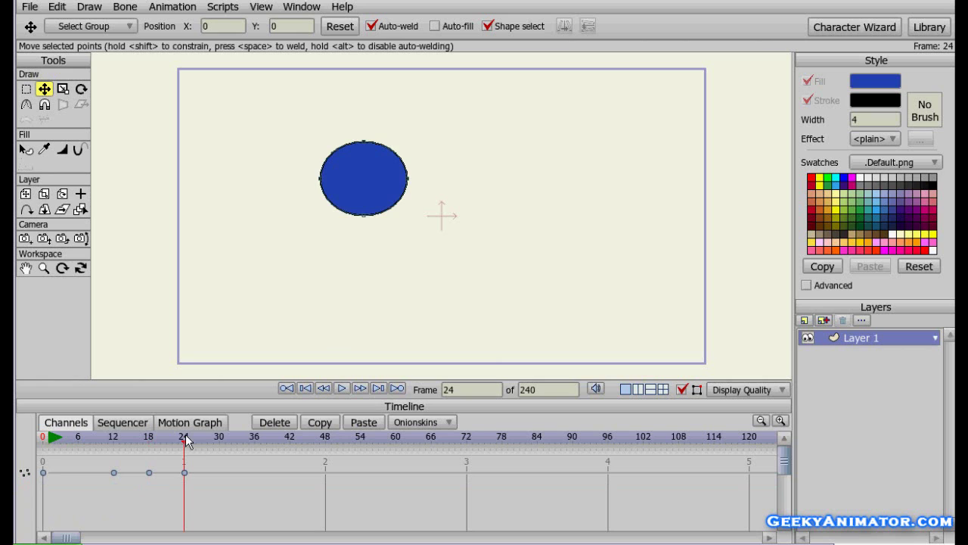
{"action": "left_click", "coordinate": [151, 441]}
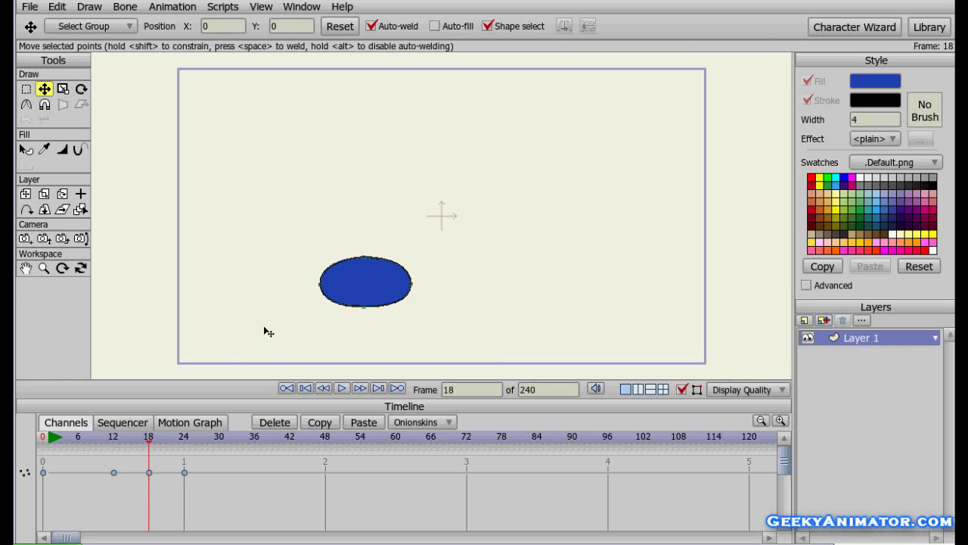
{"action": "left_click", "coordinate": [364, 258]}
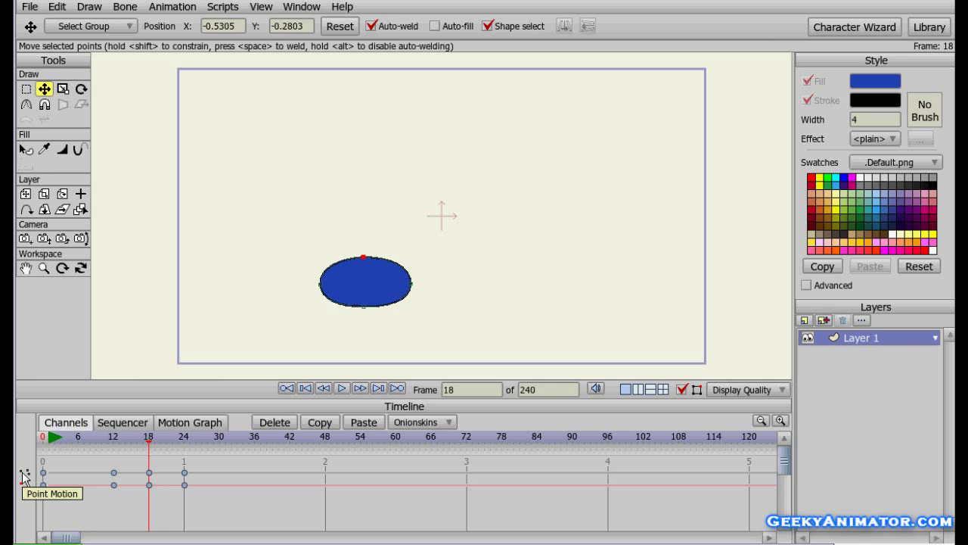
Copy the frame-24 keyframe and paste it at frame 30 so the ball returns to the top
{"action": "left_click", "coordinate": [257, 258]}
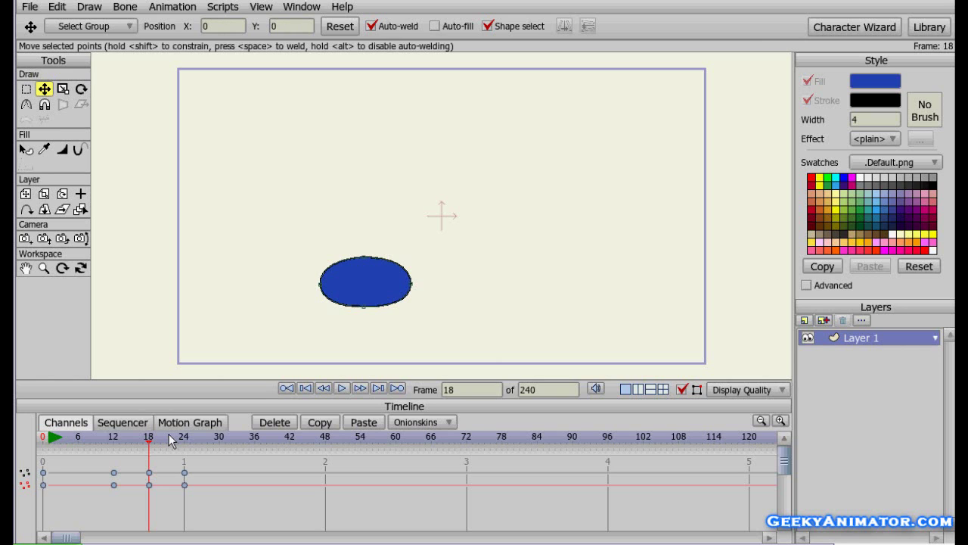
{"action": "left_click", "coordinate": [185, 473]}
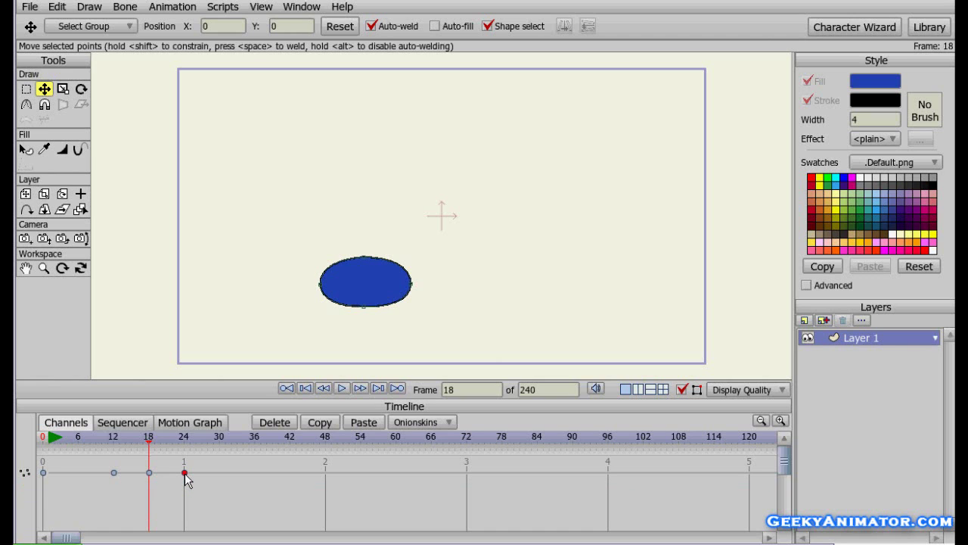
{"action": "left_click", "coordinate": [320, 423]}
{"action": "left_click", "coordinate": [218, 445]}
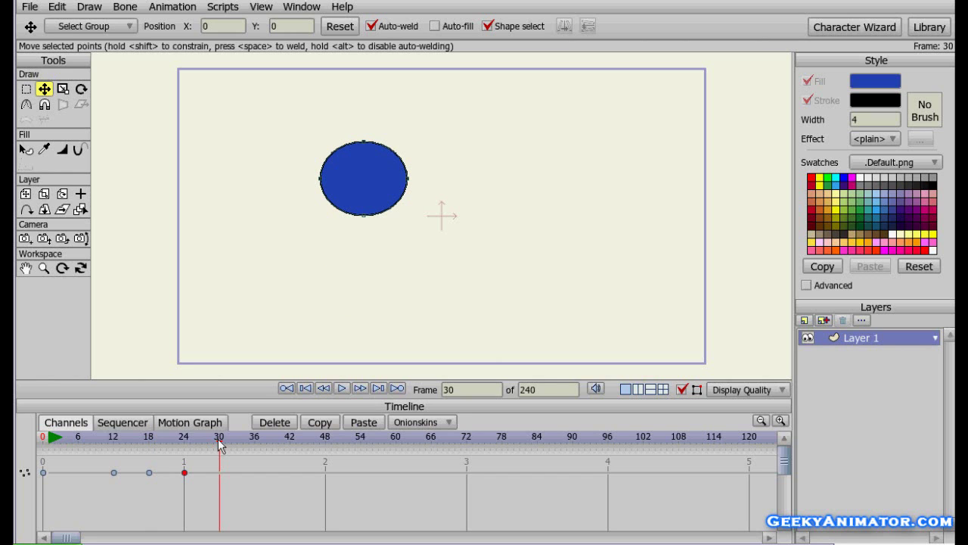
{"action": "left_click", "coordinate": [360, 426]}
{"action": "left_click", "coordinate": [265, 422]}
{"action": "left_click", "coordinate": [44, 436]}
{"action": "left_click_drag", "start_coordinate": [44, 442], "coordinate": [151, 443]}
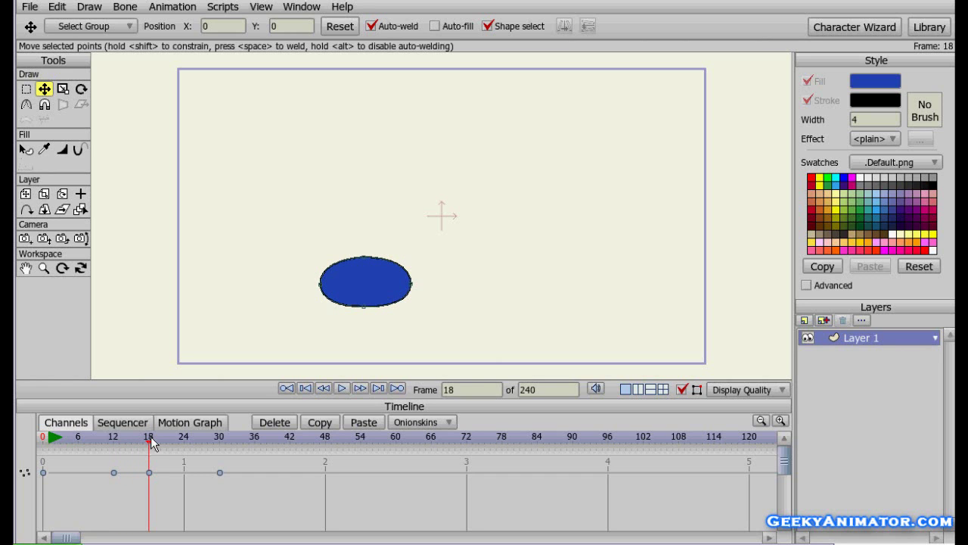
{"action": "left_click_drag", "start_coordinate": [151, 445], "coordinate": [221, 447]}
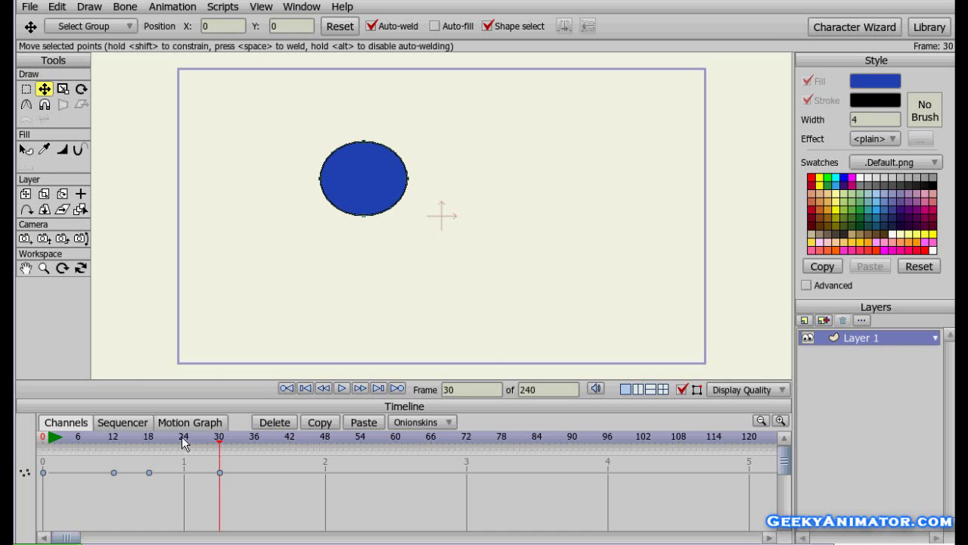
{"action": "left_click", "coordinate": [183, 444]}
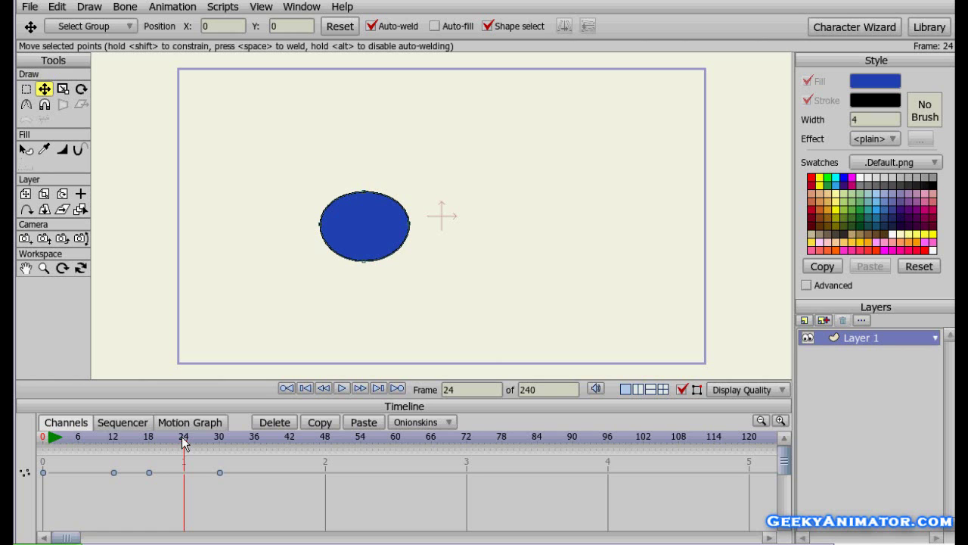
{"action": "left_click", "coordinate": [150, 443]}
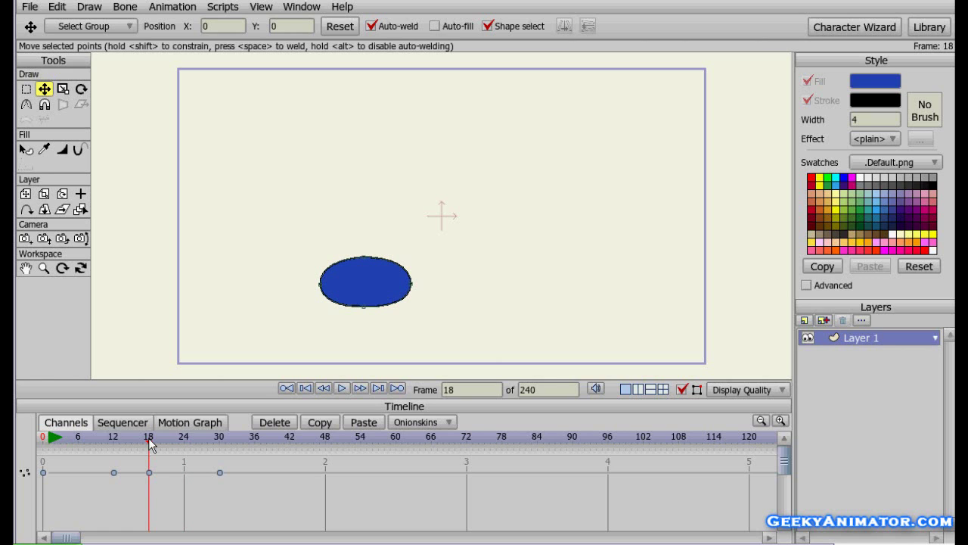
{"action": "left_click_drag", "start_coordinate": [149, 442], "coordinate": [185, 444]}
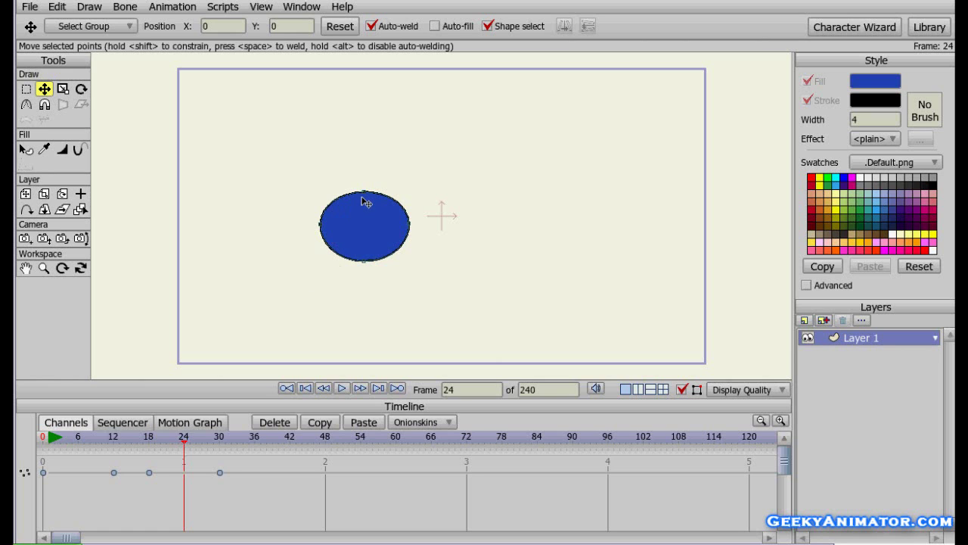
At frame 24, pull the ellipse's left and right points inward and top and bottom points outward
{"action": "left_click_drag", "start_coordinate": [321, 224], "coordinate": [333, 224]}
{"action": "left_click", "coordinate": [409, 224]}
{"action": "left_click_drag", "start_coordinate": [413, 227], "coordinate": [401, 225]}
{"action": "left_click_drag", "start_coordinate": [369, 196], "coordinate": [369, 184]}
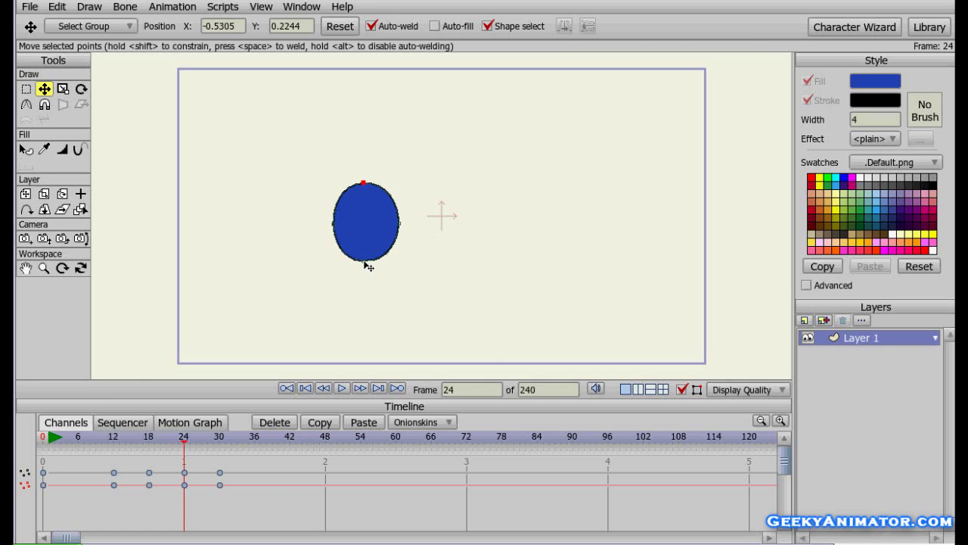
{"action": "left_click_drag", "start_coordinate": [365, 262], "coordinate": [368, 274]}
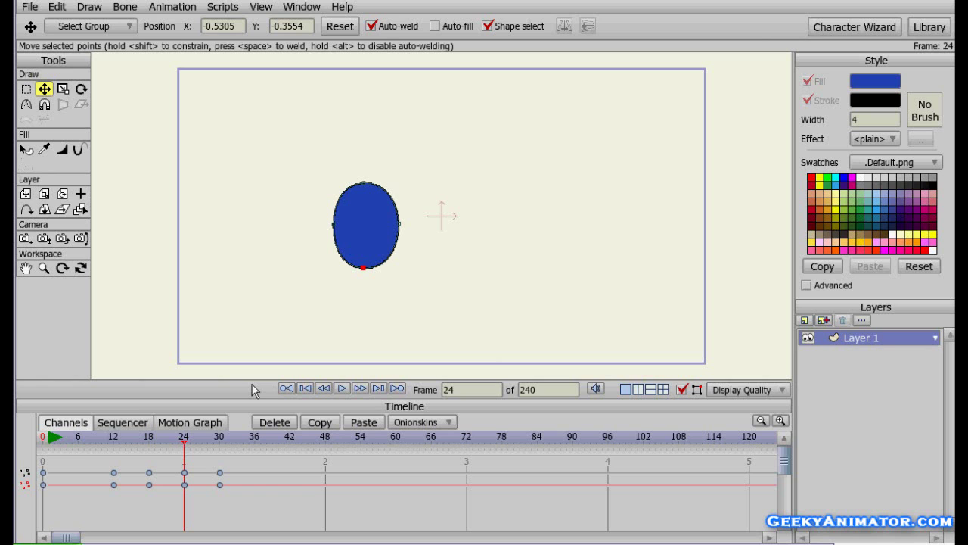
{"action": "left_click", "coordinate": [43, 441]}
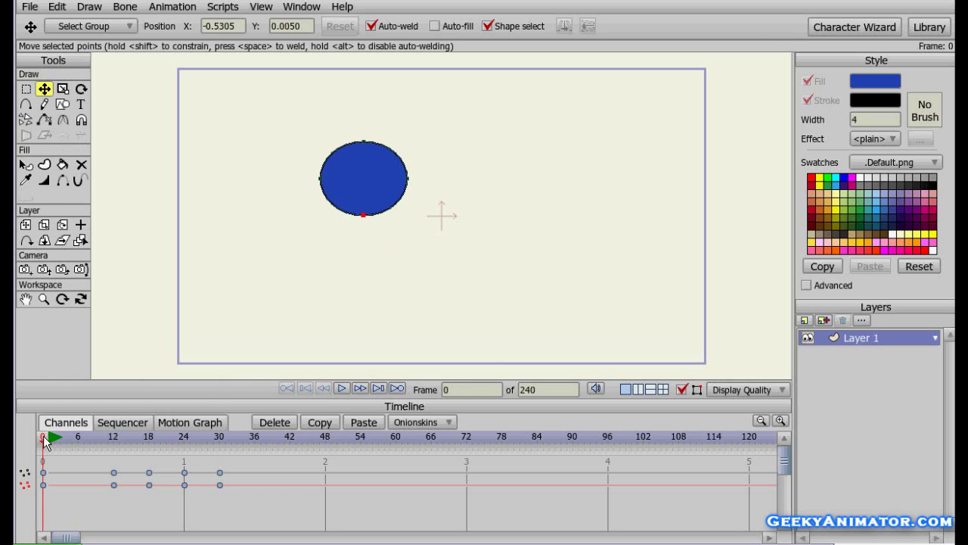
{"action": "left_click_drag", "start_coordinate": [44, 442], "coordinate": [115, 445]}
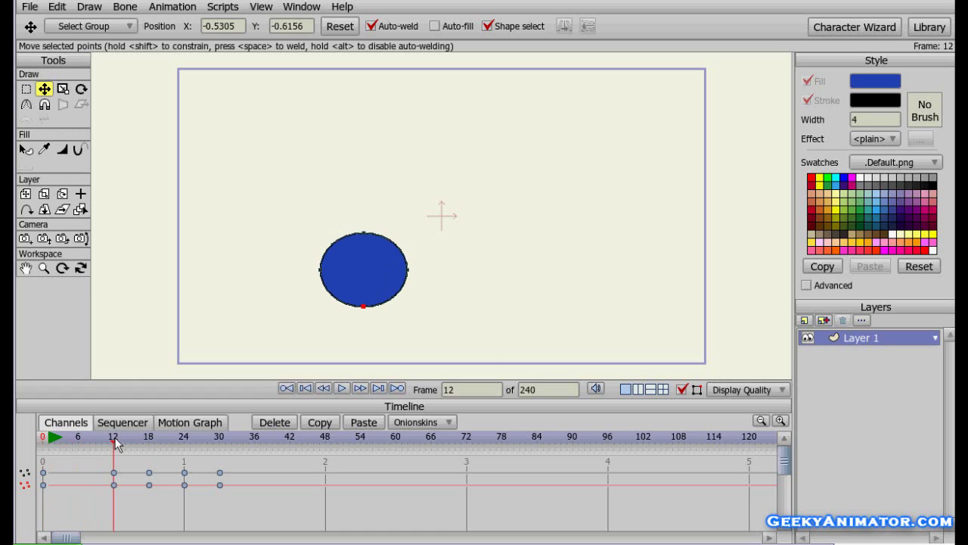
{"action": "left_click_drag", "start_coordinate": [116, 444], "coordinate": [221, 445]}
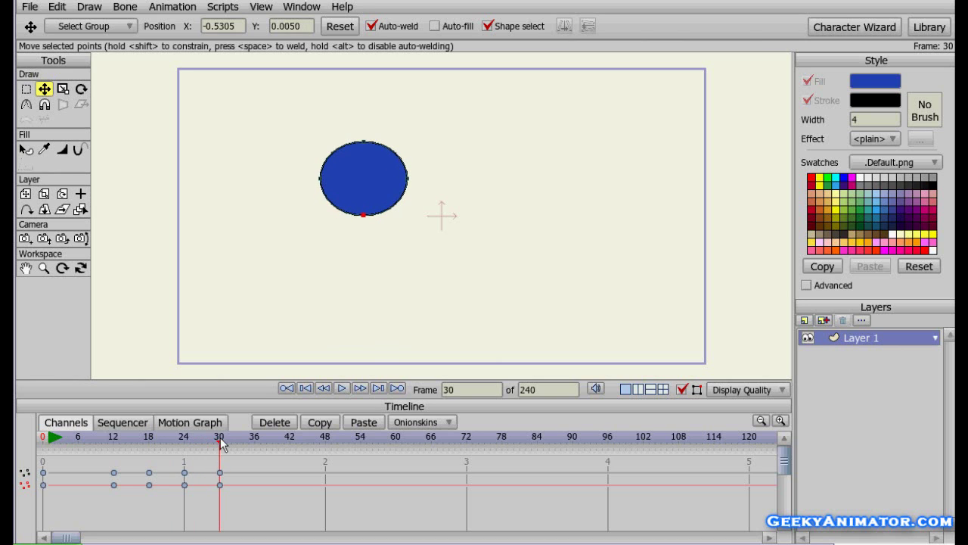
{"action": "left_click", "coordinate": [43, 445]}
{"action": "left_click_drag", "start_coordinate": [43, 443], "coordinate": [181, 466]}
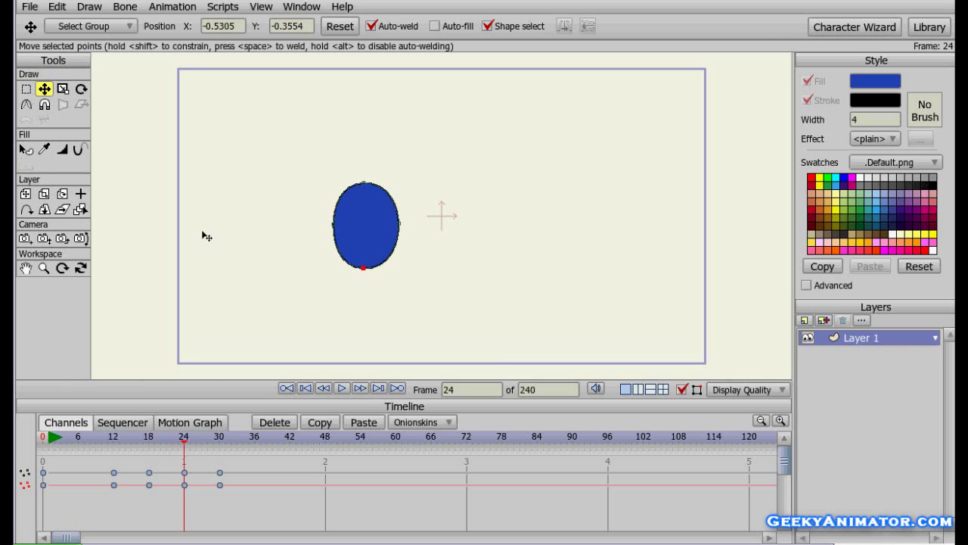
Open the Export Animation dialog from the File menu
{"action": "left_click", "coordinate": [30, 9]}
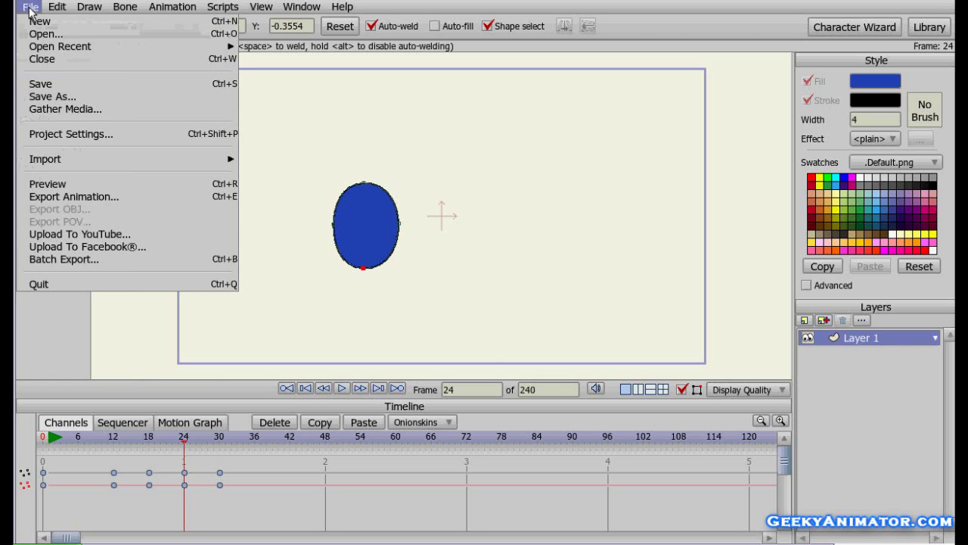
{"action": "left_click", "coordinate": [124, 196]}
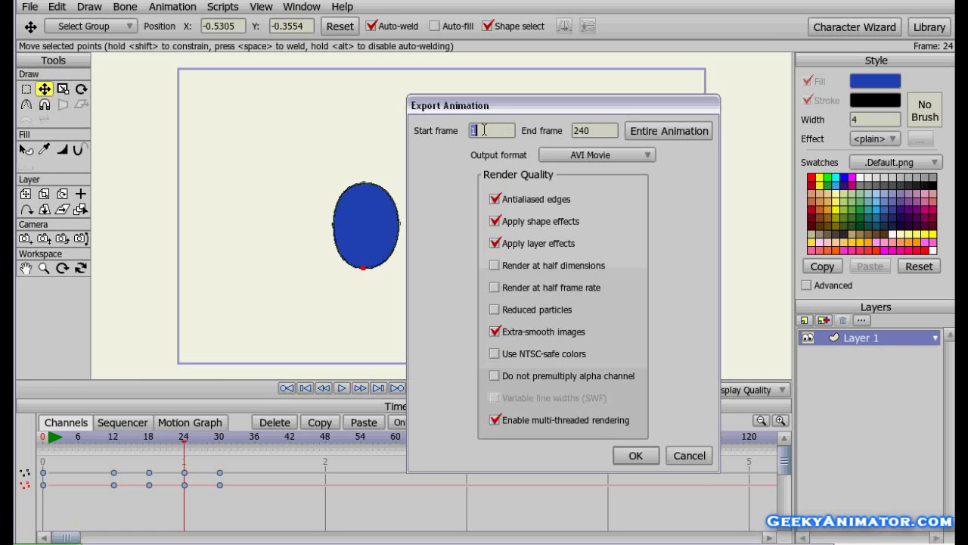
Set the export End frame to 30, keep AVI Movie as the output format, and confirm
{"action": "left_click", "coordinate": [597, 130]}
{"action": "type", "text": "30"}
{"action": "left_click", "coordinate": [648, 156]}
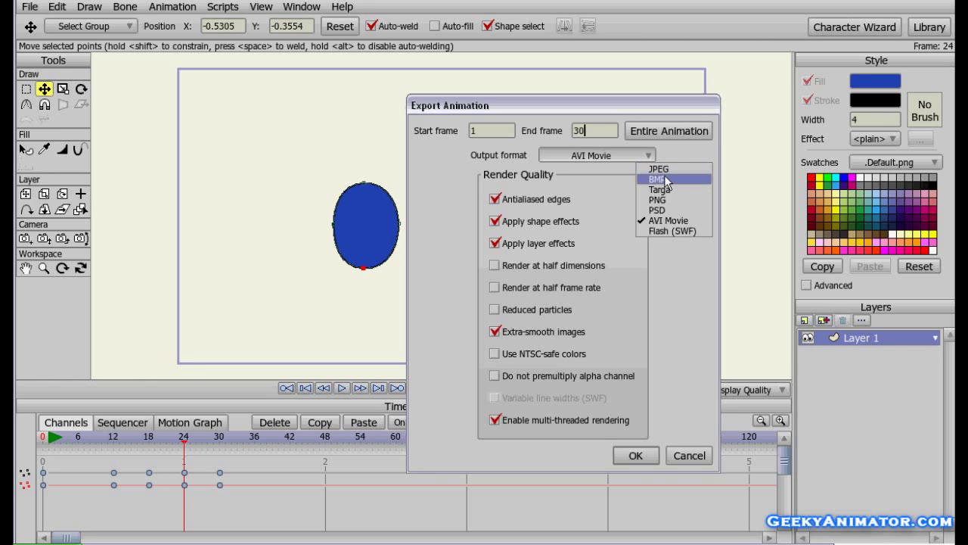
{"action": "left_click", "coordinate": [668, 222]}
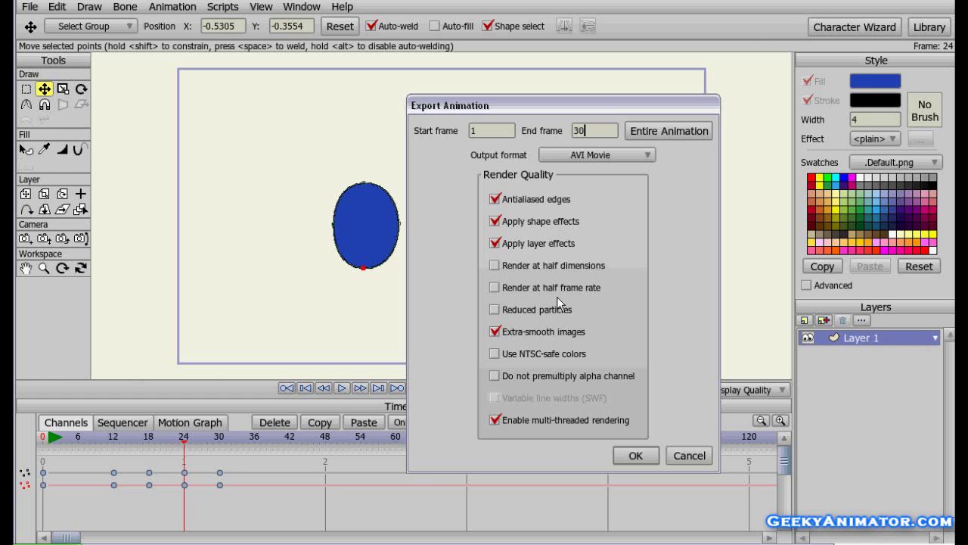
{"action": "left_click", "coordinate": [636, 455]}
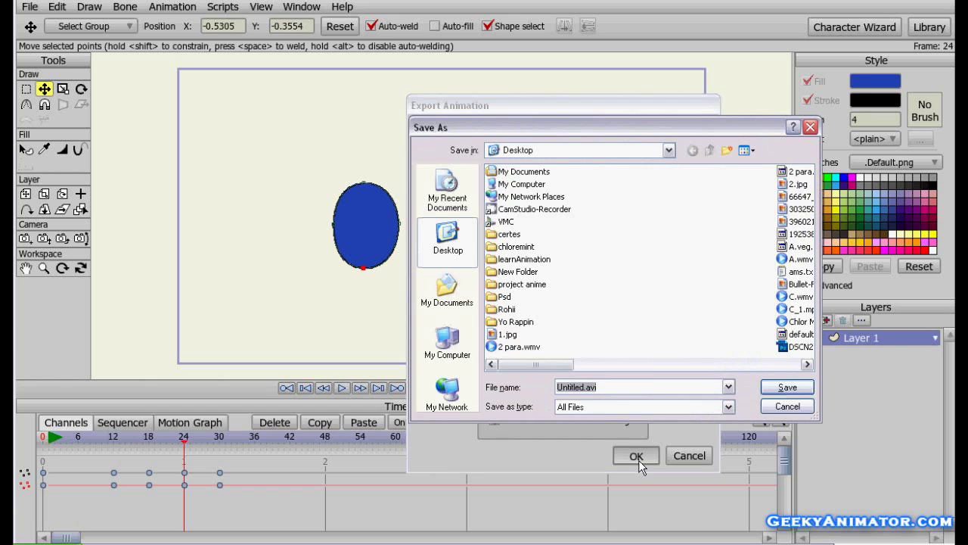
Replace Untitled with 'my first animation' as the file name and save it on the Desktop
{"action": "left_click", "coordinate": [583, 387]}
{"action": "left_click_drag", "start_coordinate": [583, 387], "coordinate": [551, 395]}
{"action": "type", "text": "my filrst animatio"}
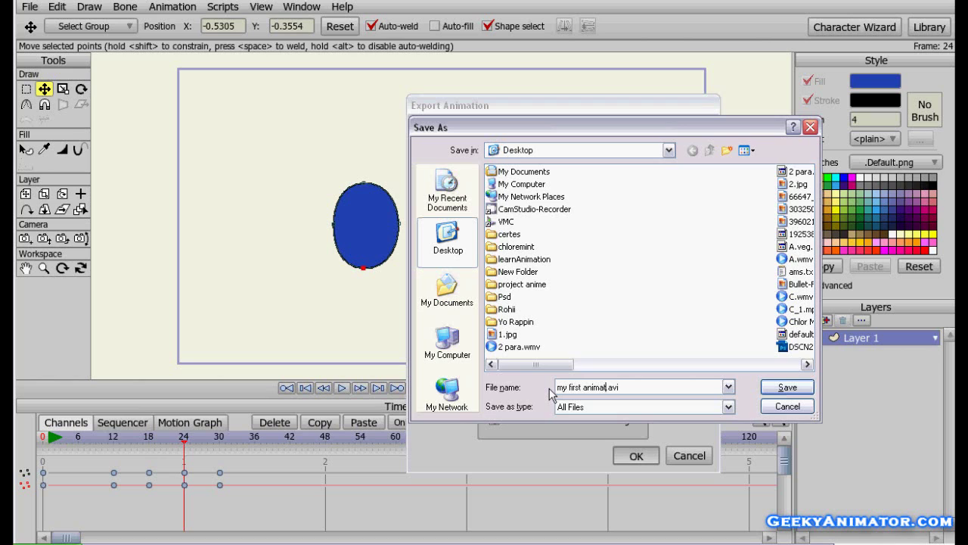
{"action": "type", "text": "n"}
{"action": "left_click", "coordinate": [787, 388]}
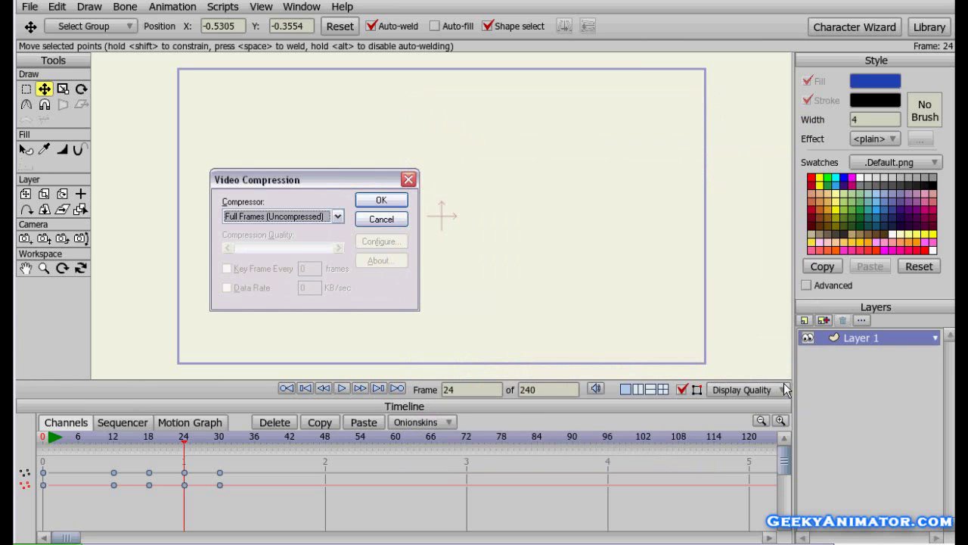
Keep the Full Frames (Uncompressed) compressor and start rendering the movie
{"action": "left_click", "coordinate": [339, 217]}
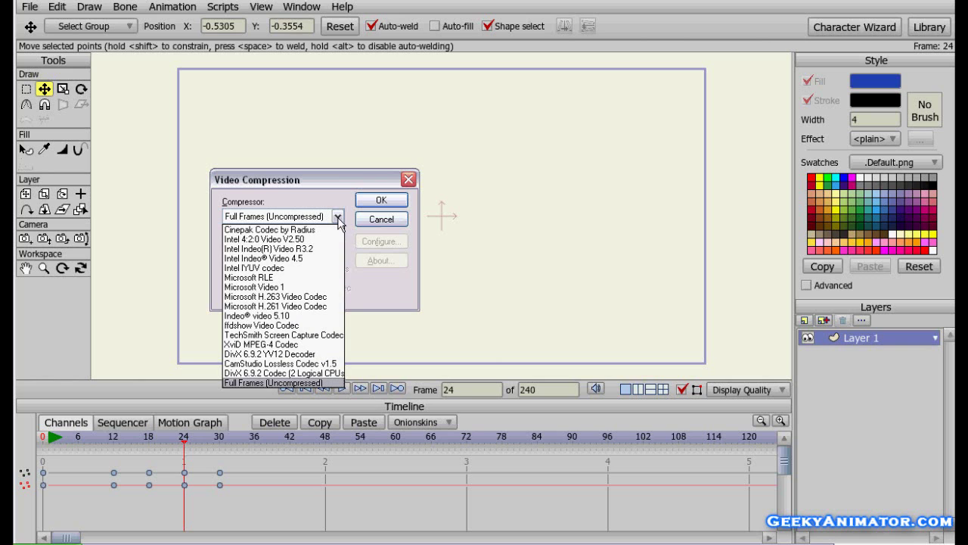
{"action": "left_click", "coordinate": [290, 383]}
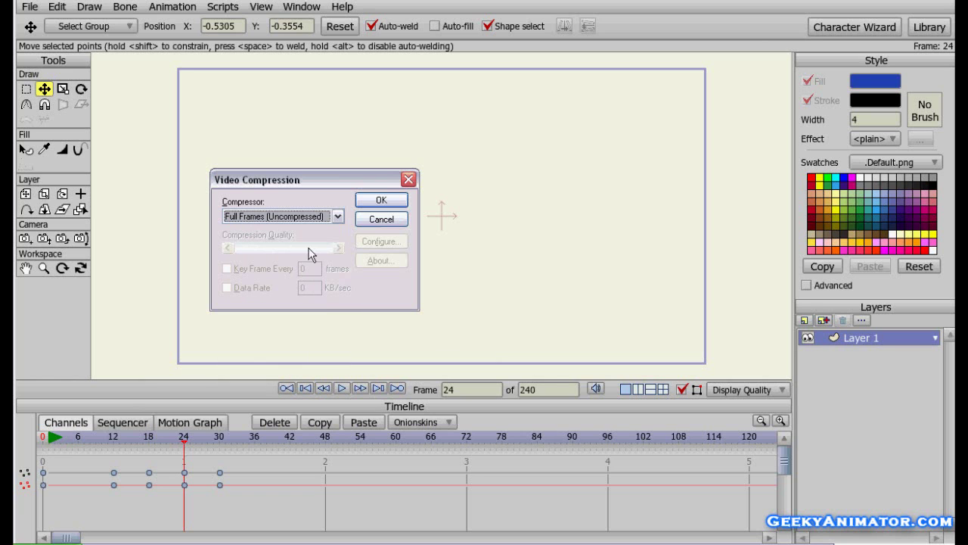
{"action": "left_click", "coordinate": [380, 201]}
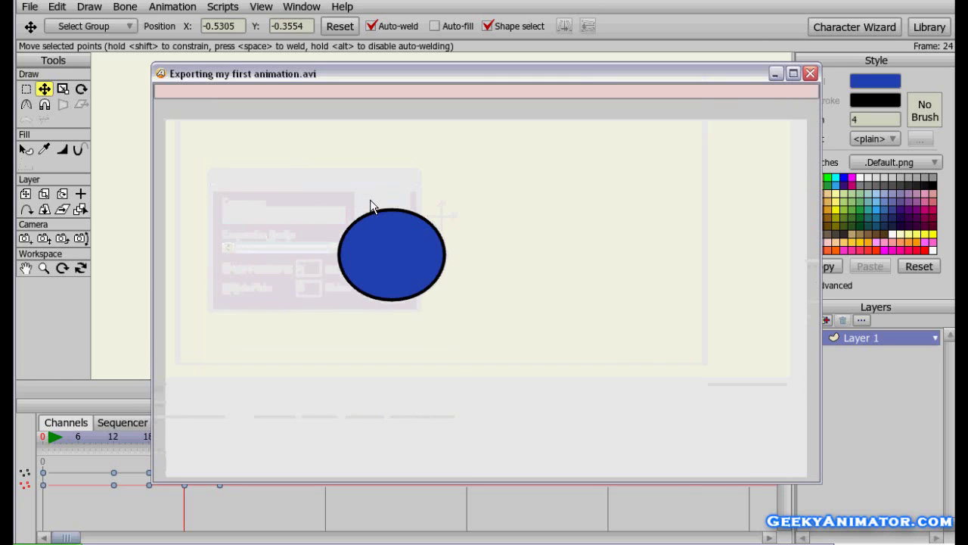